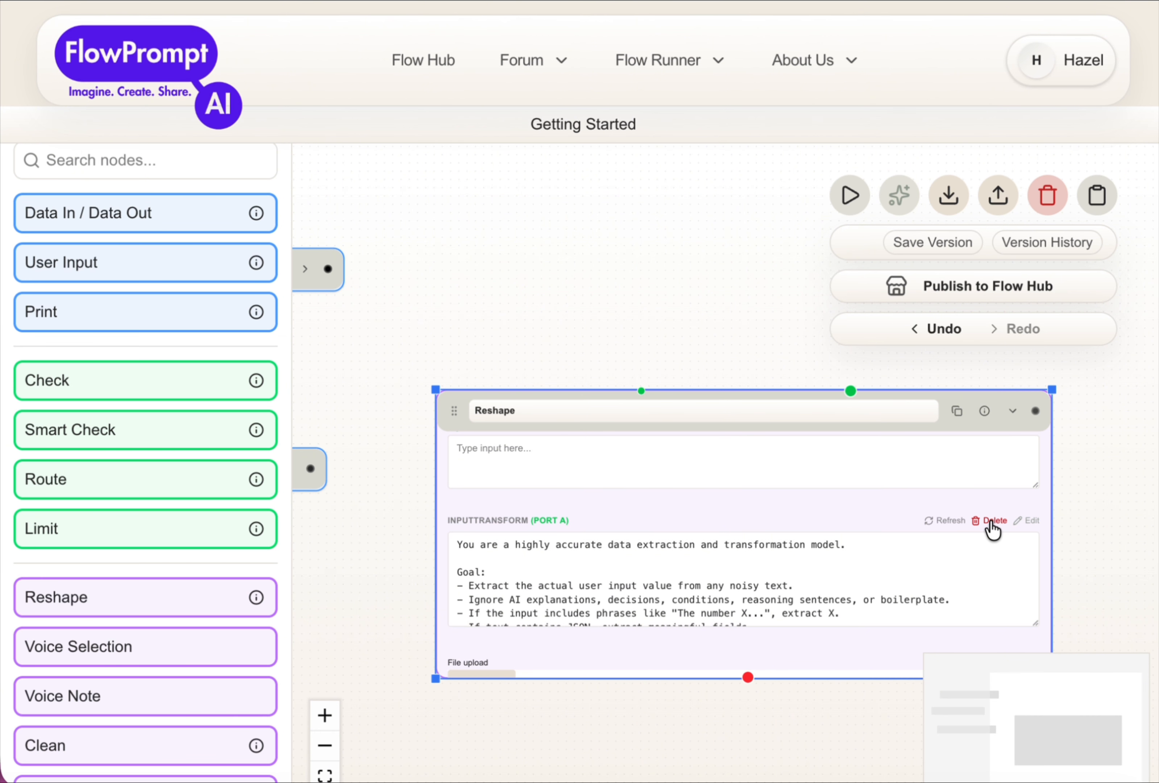
Step: Replace the Reshape node's instruction: look up the city; if under 1,000 years old, prompt about nightlife; if more, prompt about history. Collapse the node
click(991, 524)
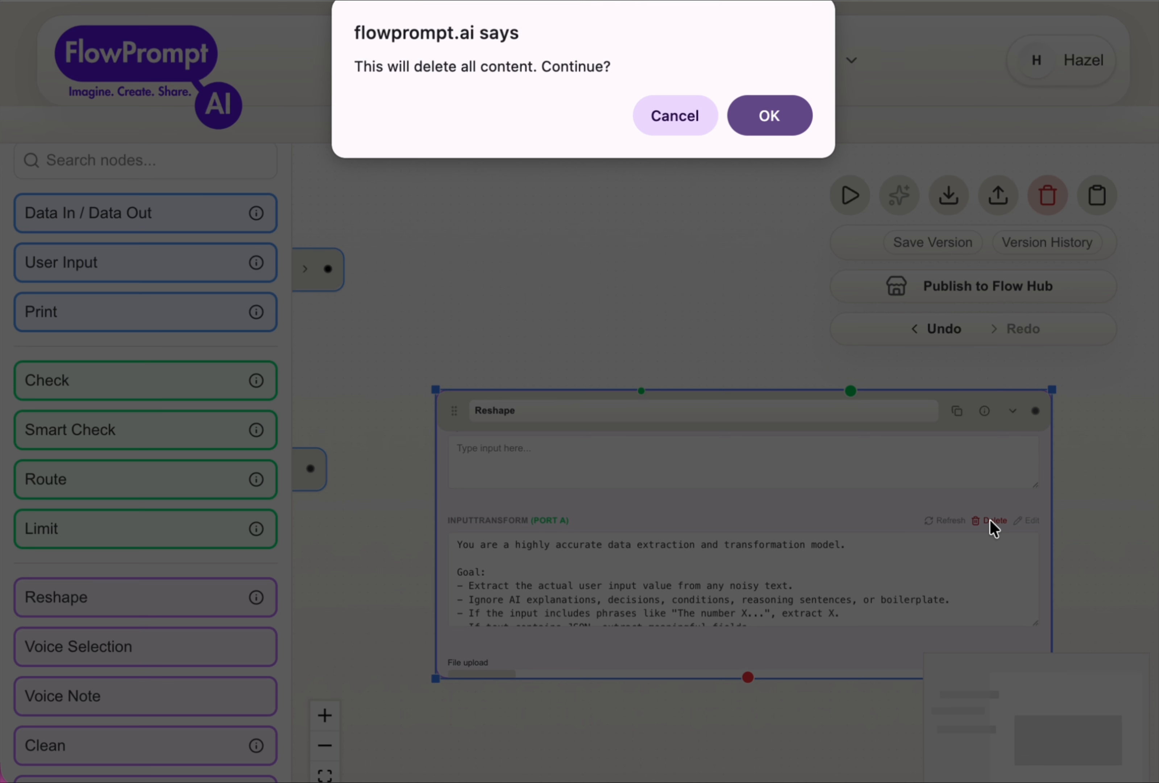
click(768, 114)
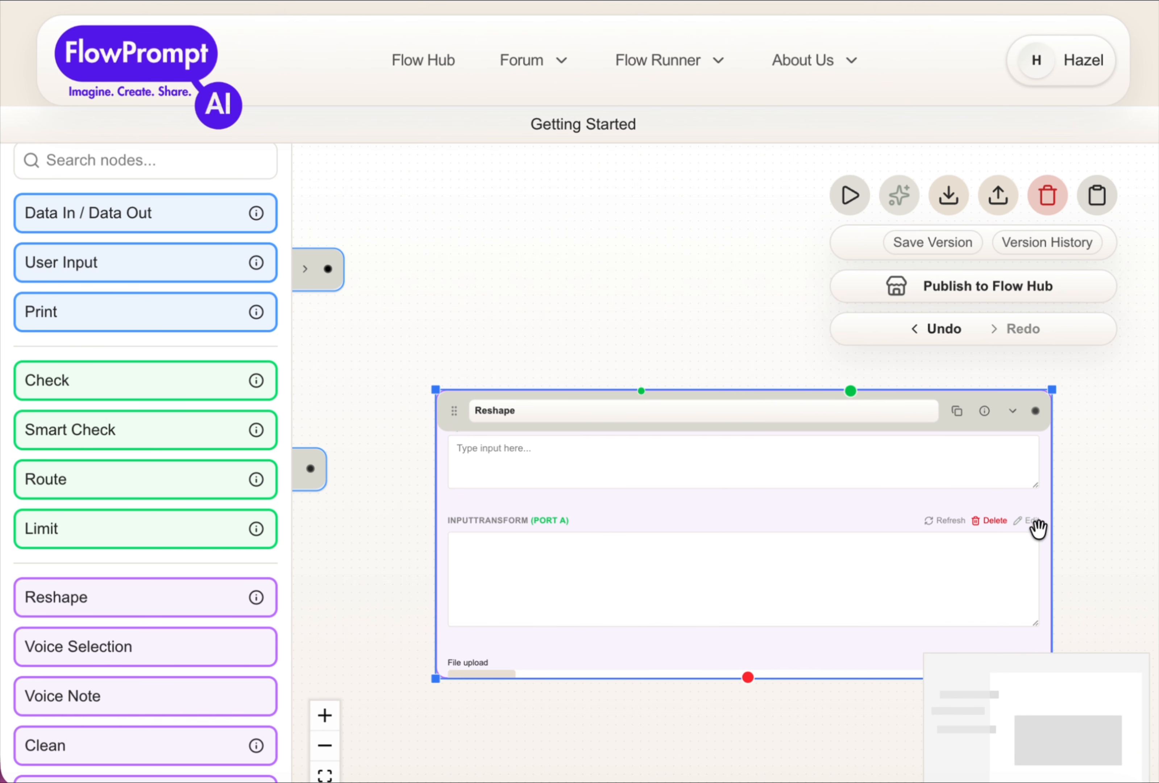
click(1028, 522)
click(866, 585)
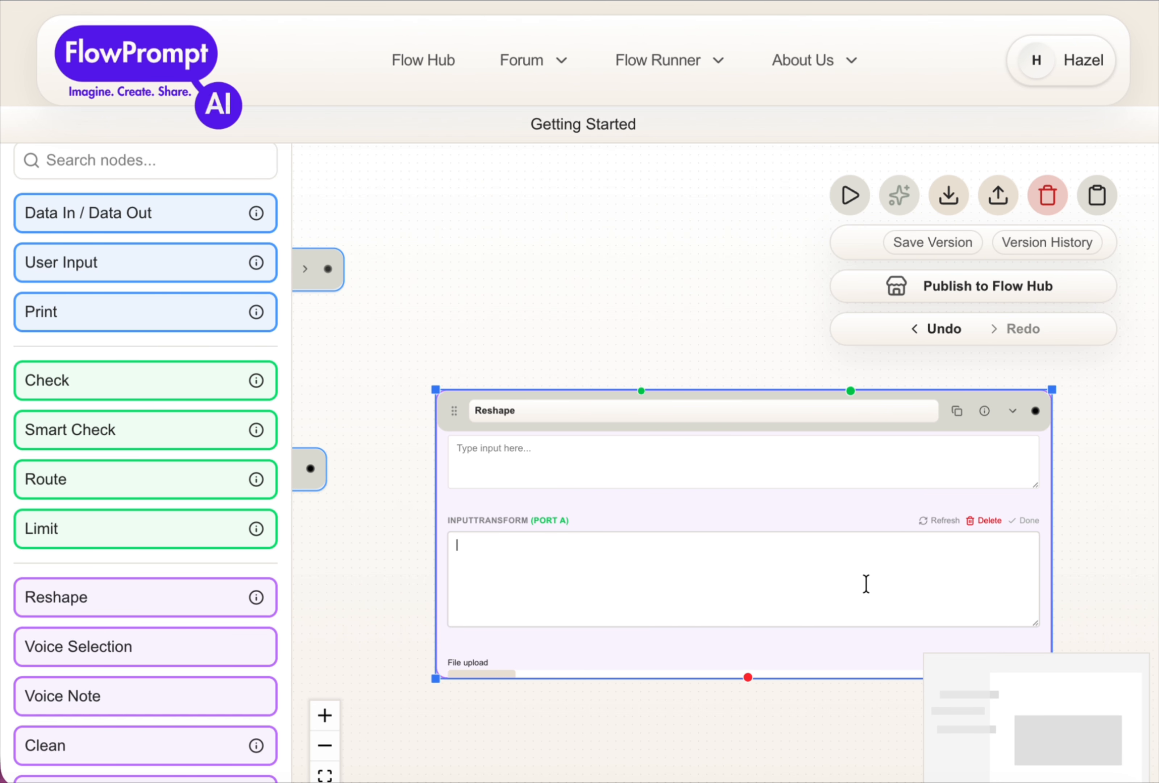
text(Look up the city. If the city is less than 1,000 years old, create a prompt asking about the city's nightlife. If the city is more than 1,000 years old, create a prompt asking about the city's history.)
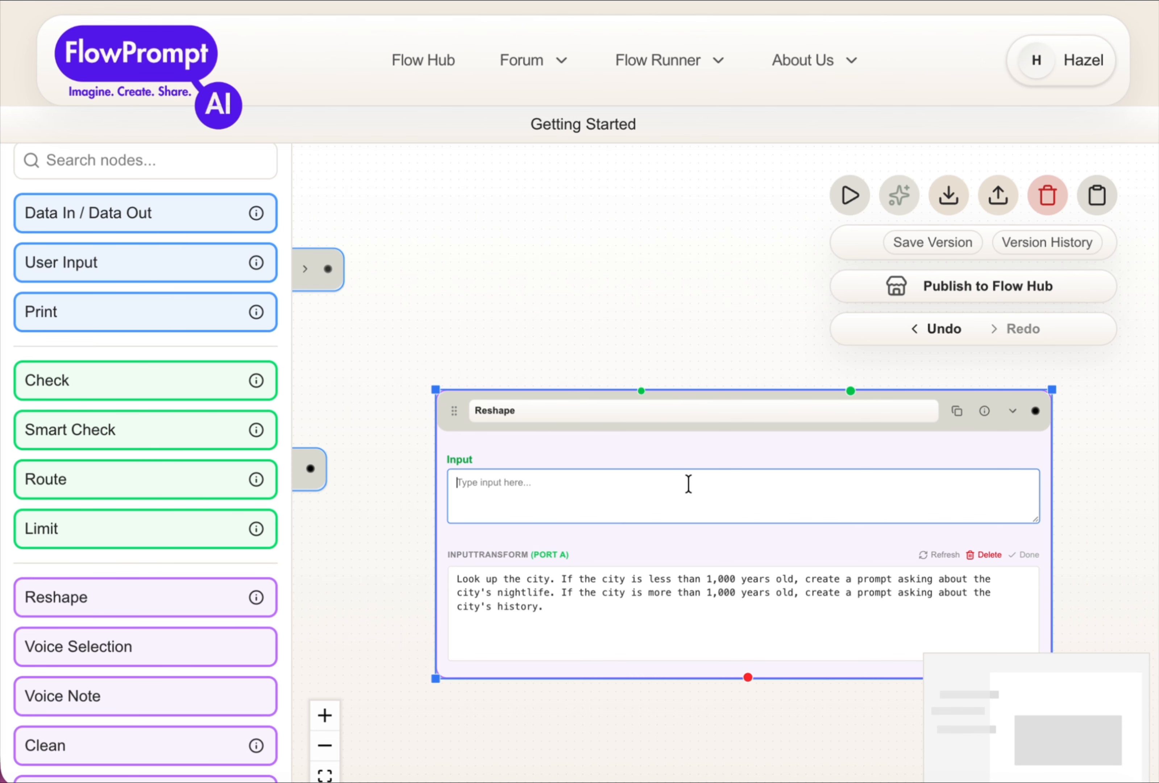
click(1013, 411)
scroll(847, 437, left, 2)
scroll(847, 436, left, 6)
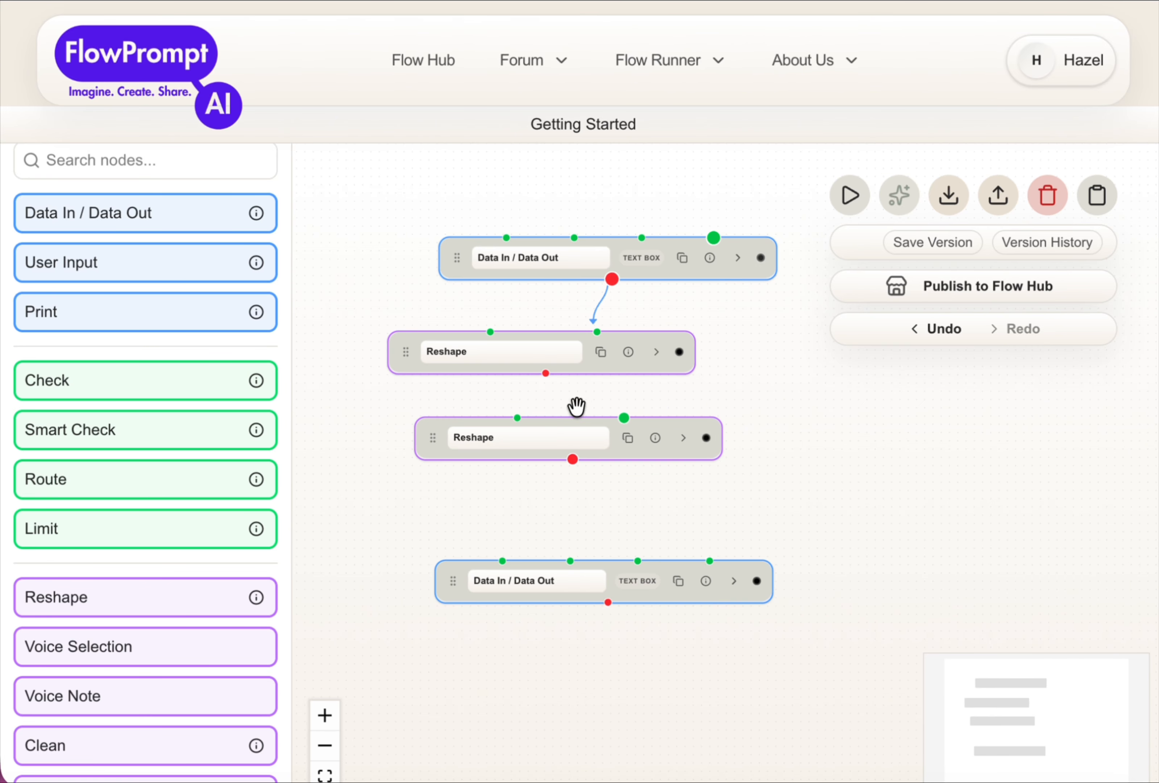
drag(563, 419, 581, 451)
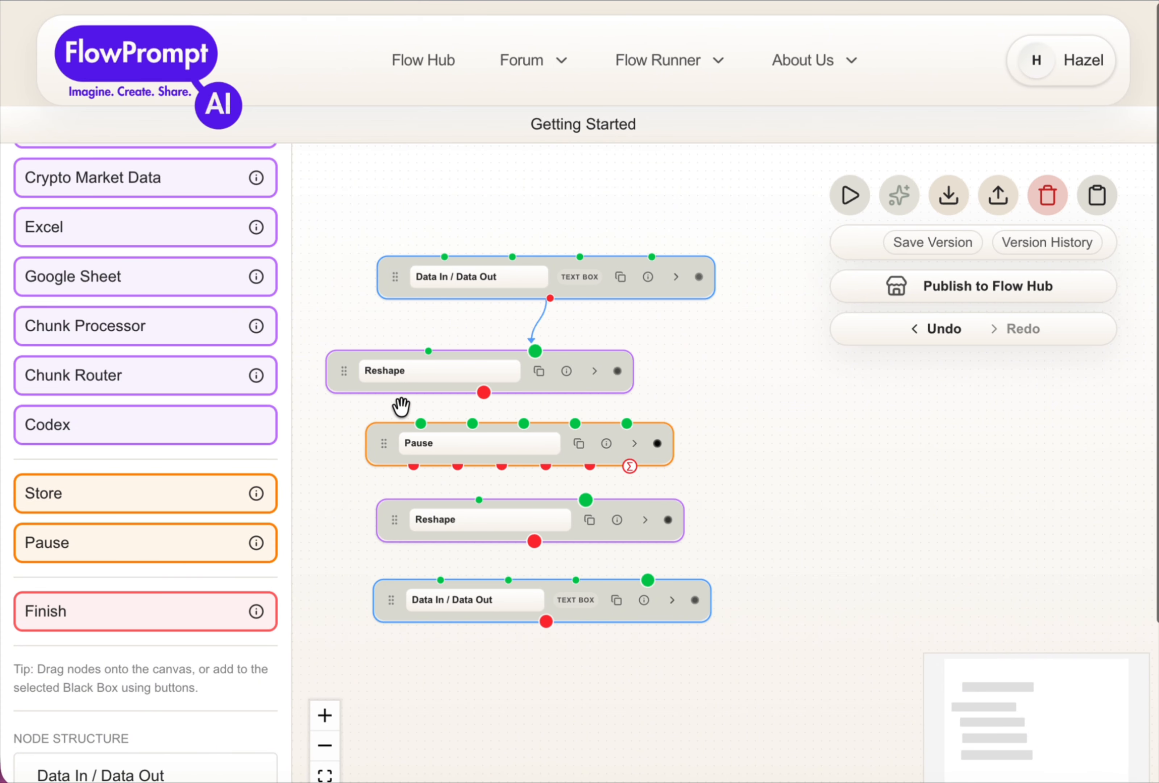
scroll(403, 405, down, 2)
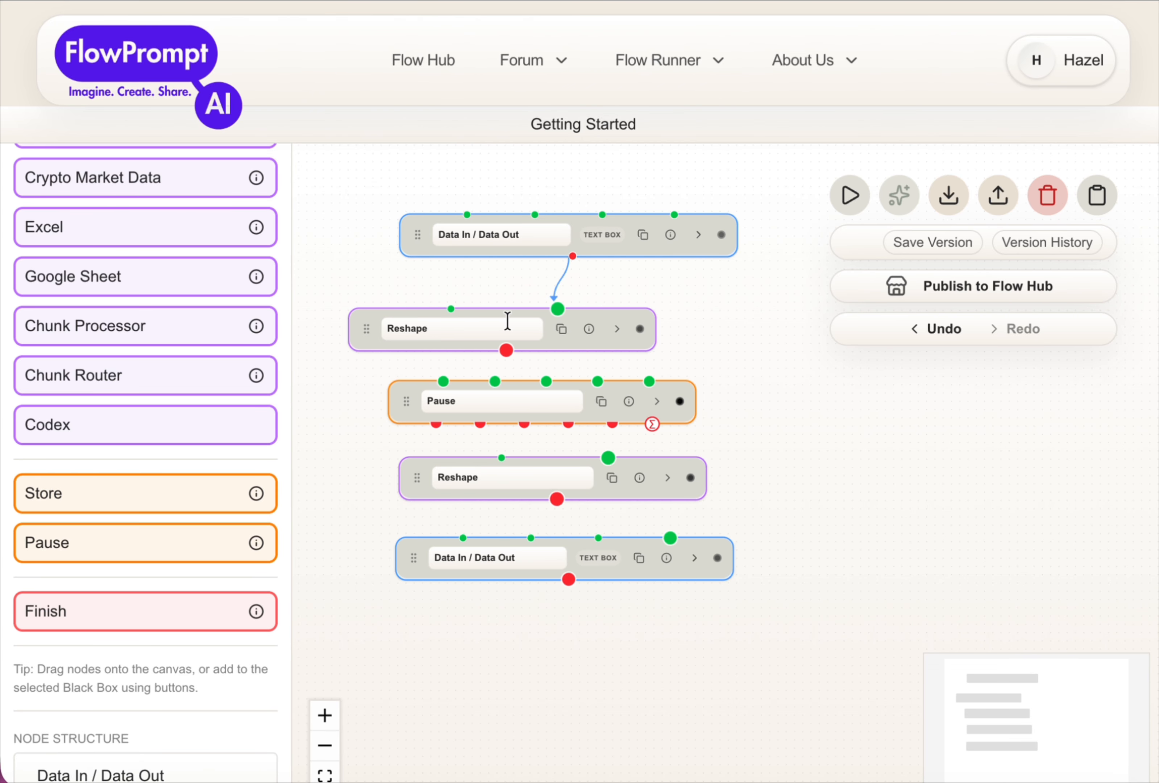
scroll(736, 374, up, 2)
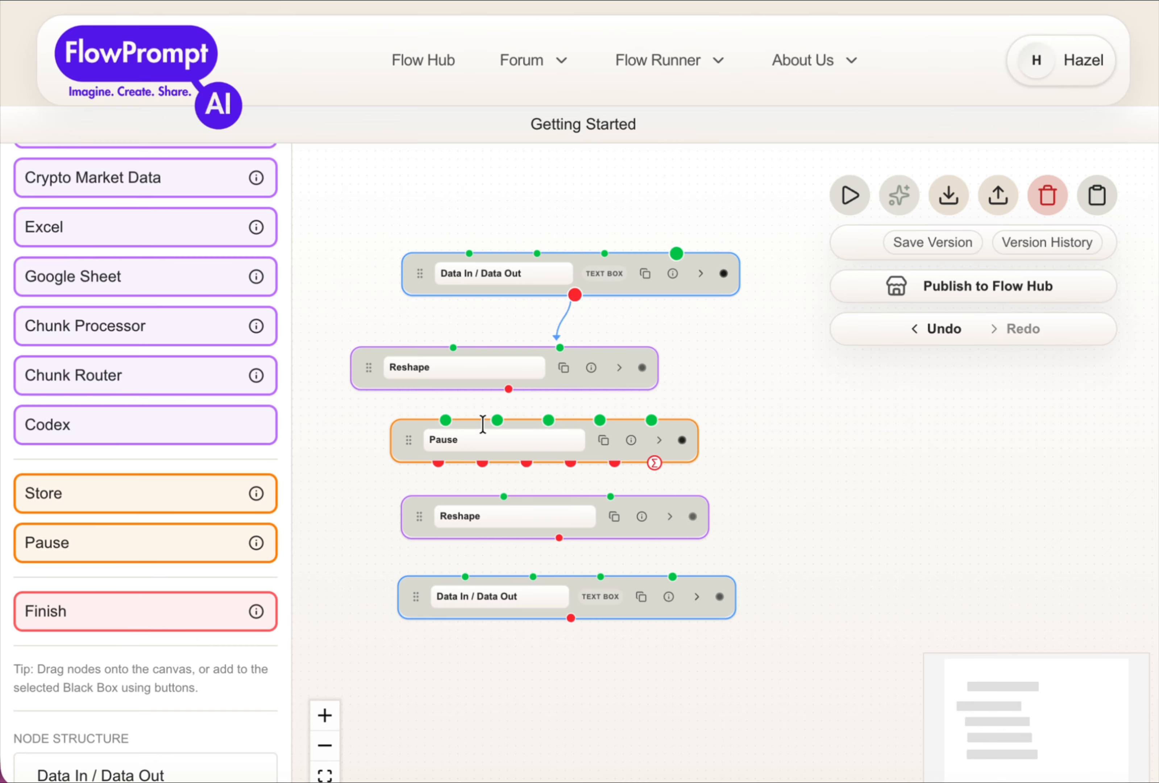
drag(509, 456, 509, 390)
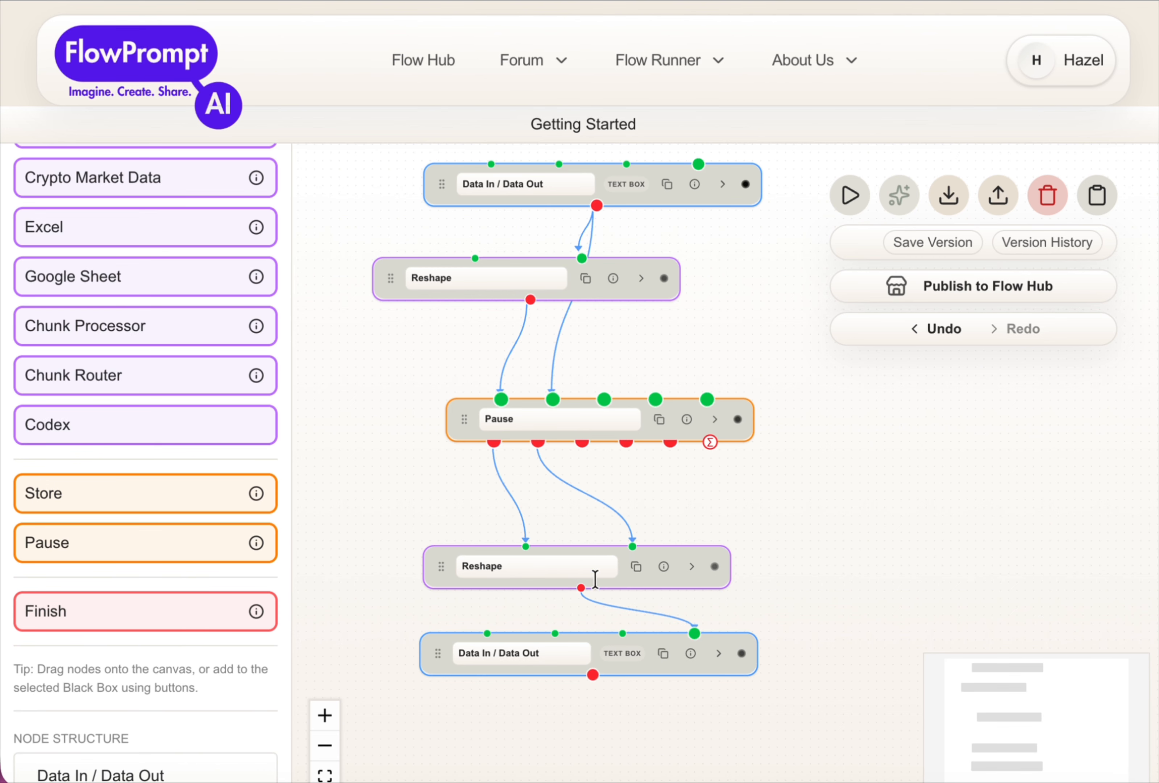
Step: Review the transform instruction inside the Reshape node above the Pause node and collapse the node again
click(641, 279)
scroll(629, 385, down, 3)
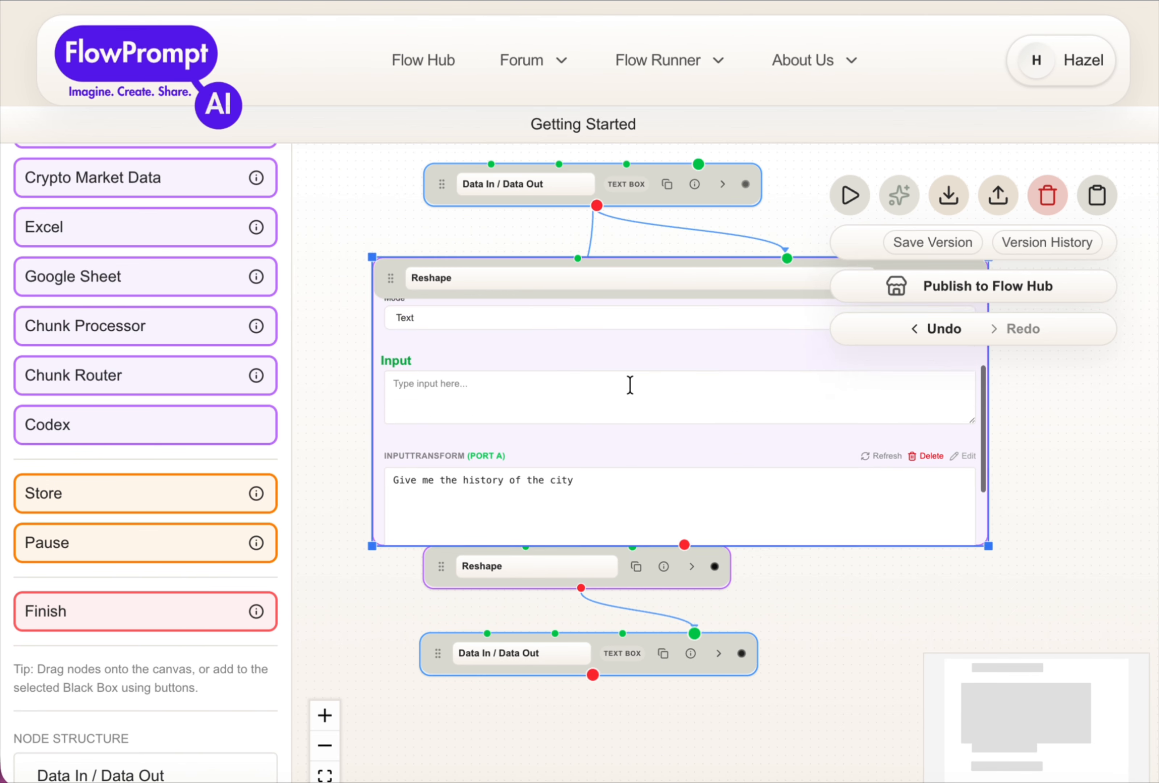
scroll(970, 411, up, 3)
click(818, 590)
scroll(818, 590, left, 1)
scroll(818, 590, down, 1)
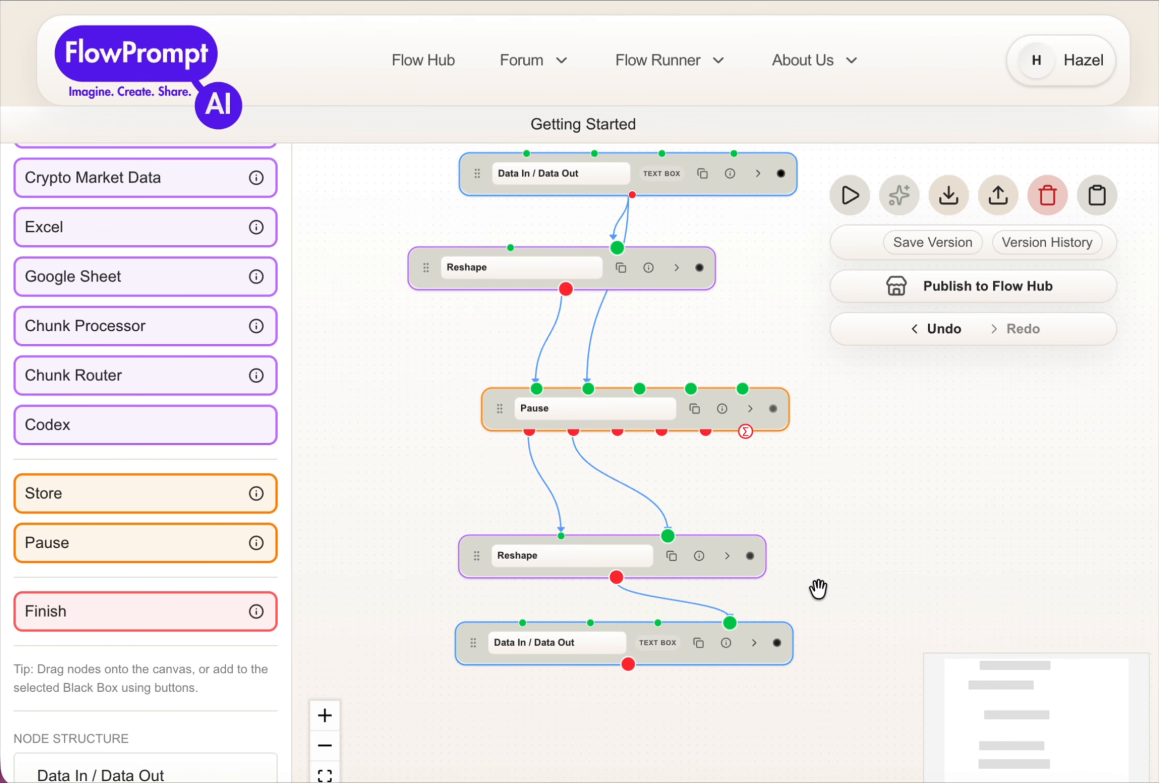
scroll(818, 590, up, 1)
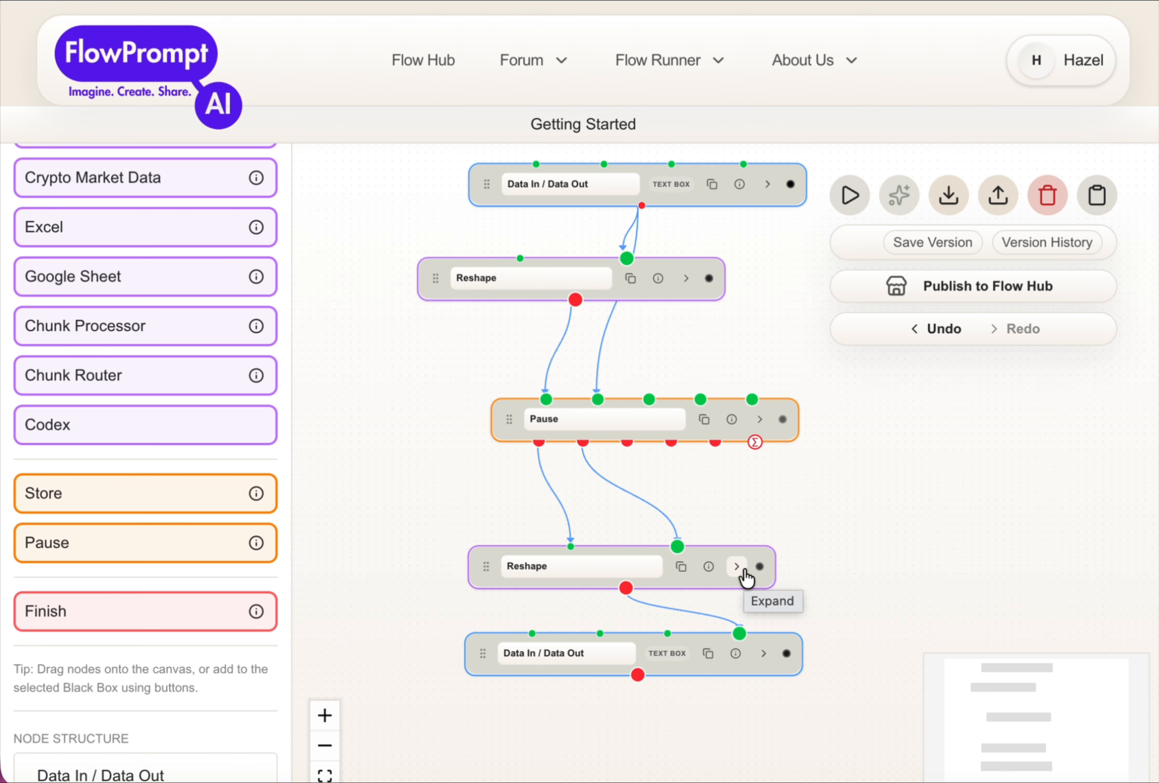
Step: Open the flow in the runner's Live Inspect view and run it with the prompt "Rome"
click(850, 199)
click(1036, 59)
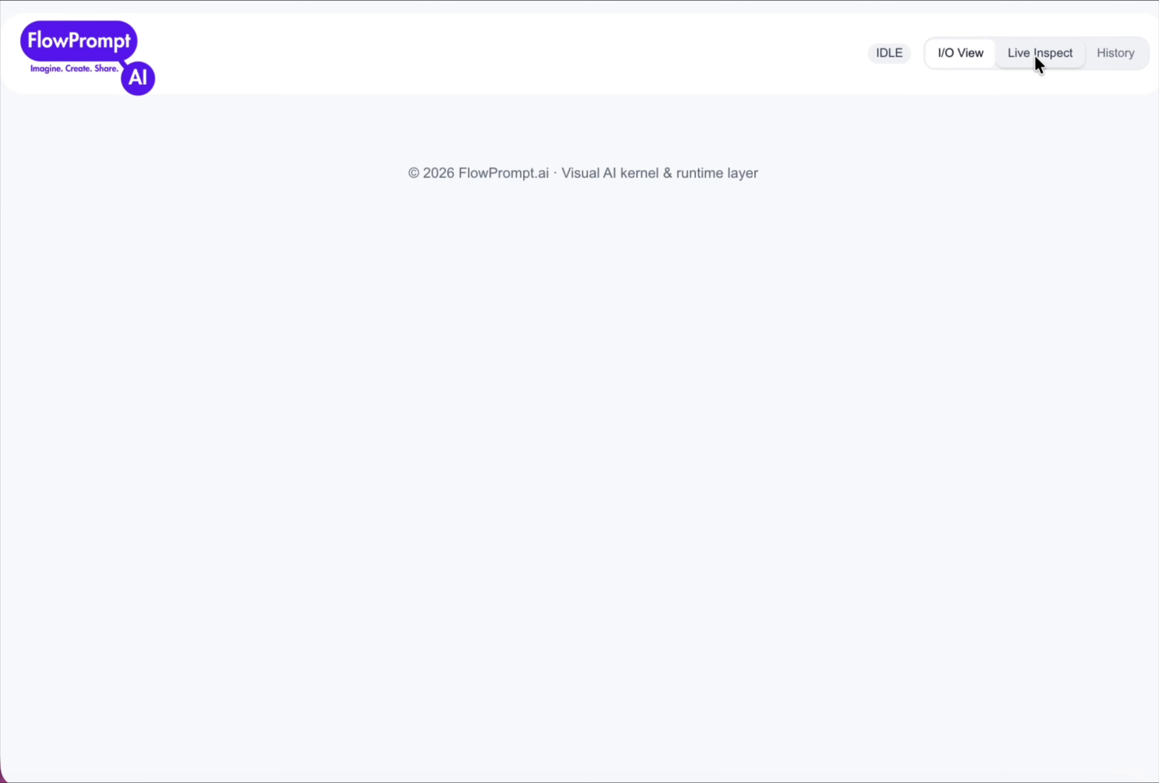
click(664, 204)
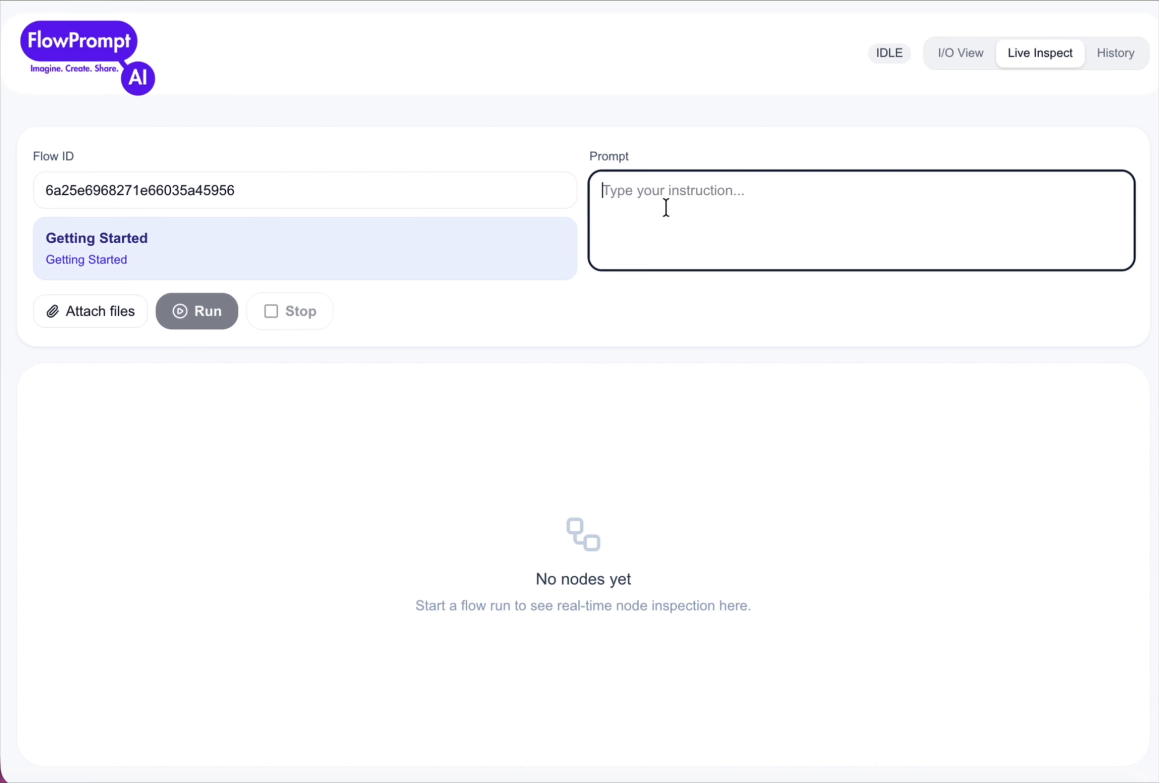
text(Rome)
click(200, 313)
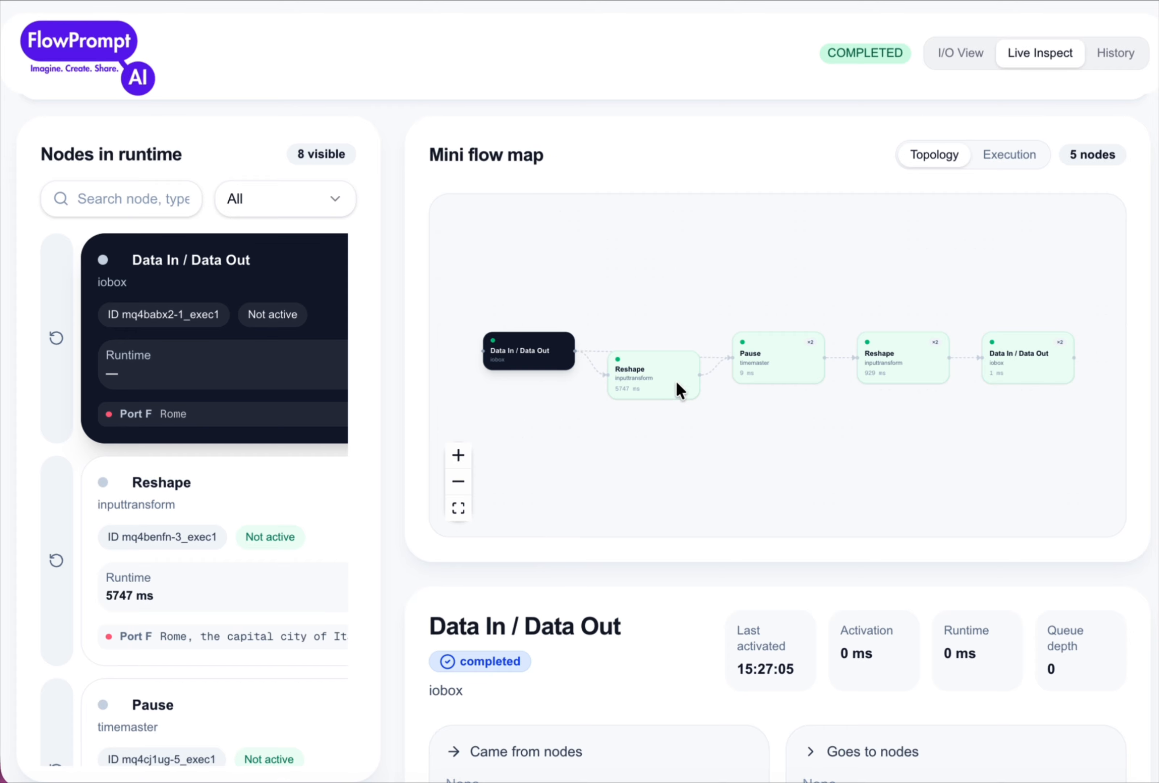
Step: Inspect the first Reshape node's outgoing payload for Rome and the data arriving at the Pause node
click(686, 382)
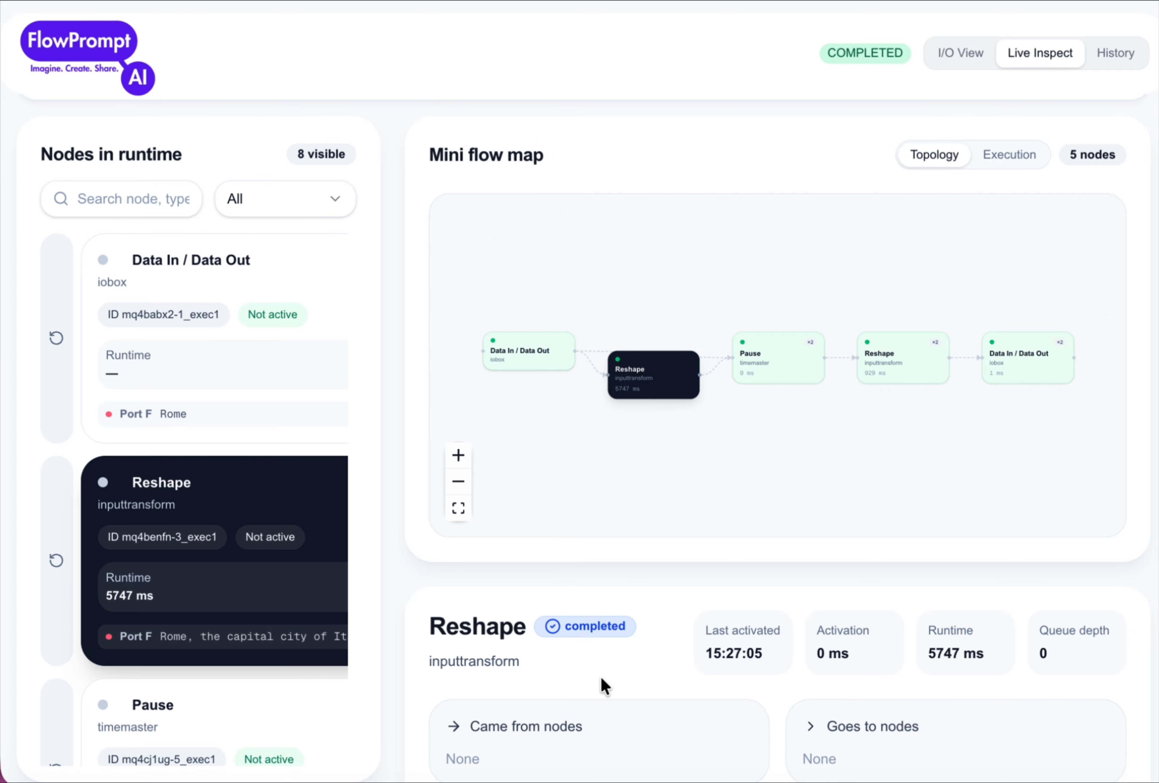
scroll(604, 687, down, 5)
scroll(470, 640, down, 10)
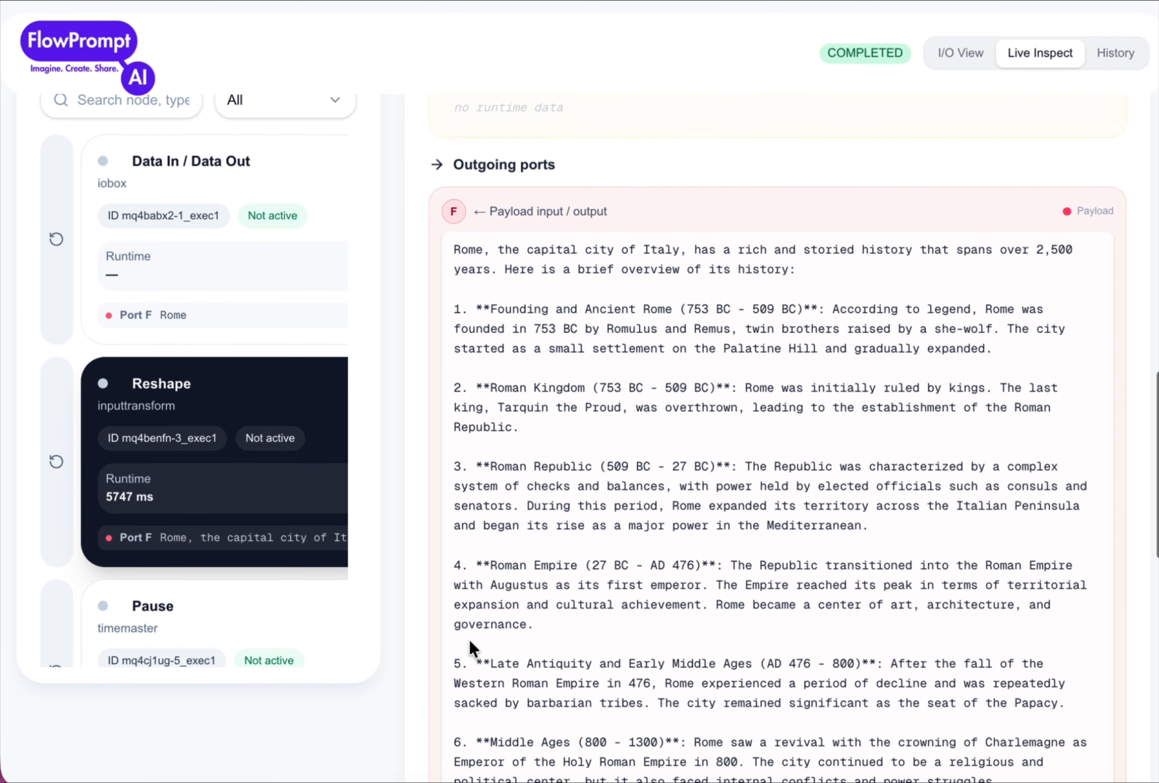
scroll(469, 640, down, 3)
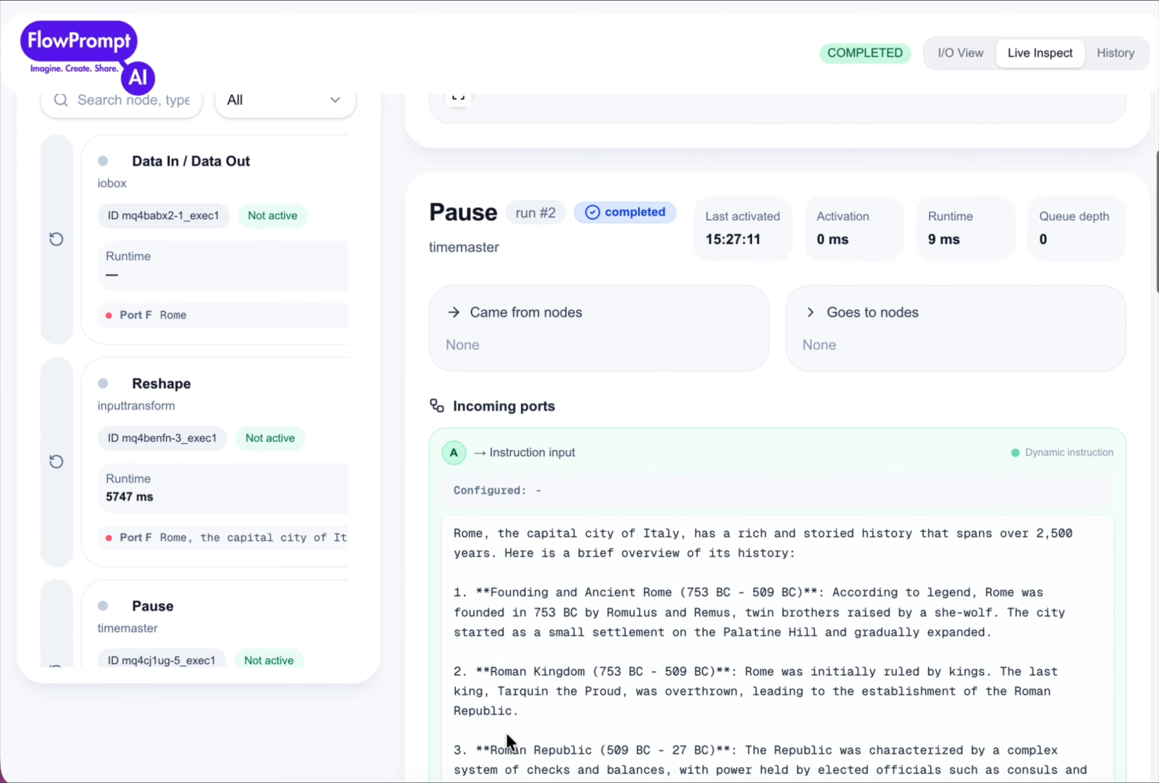
scroll(506, 733, down, 7)
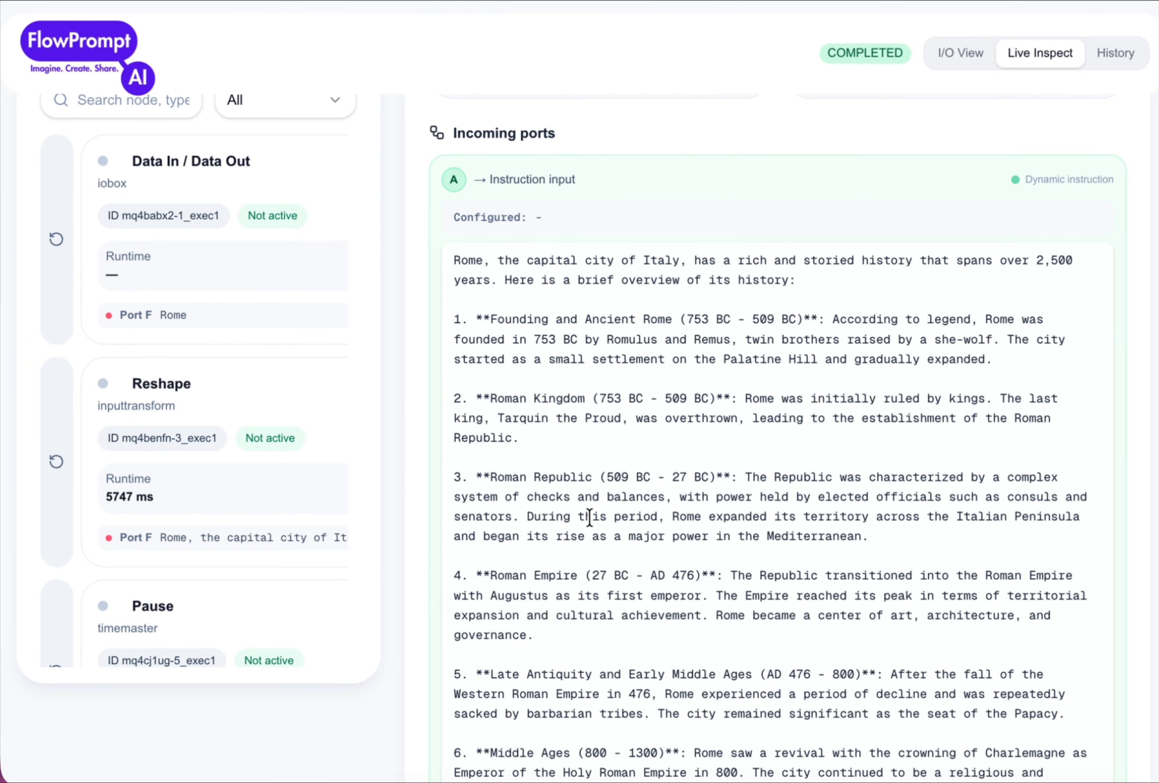
scroll(727, 422, up, 15)
Step: Examine the second Reshape node's configured instruction and incoming data for the Rome run
scroll(727, 422, down, 20)
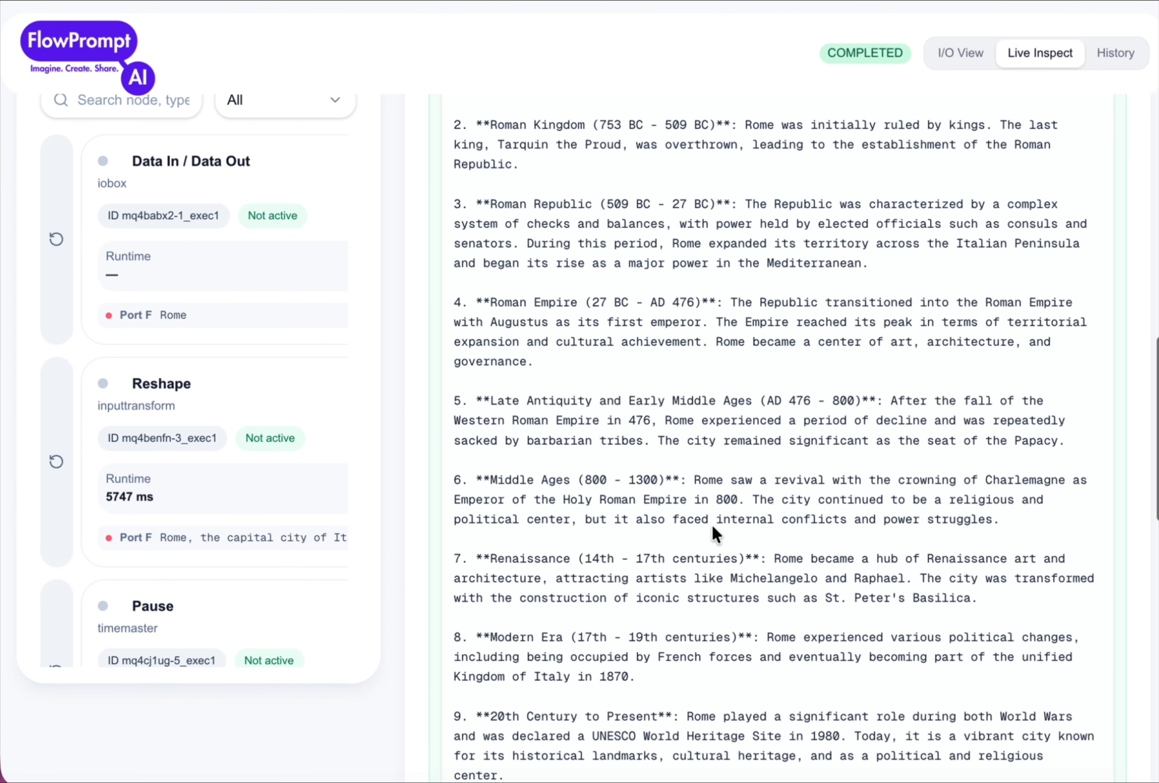
scroll(712, 524, up, 3)
scroll(714, 530, up, 1)
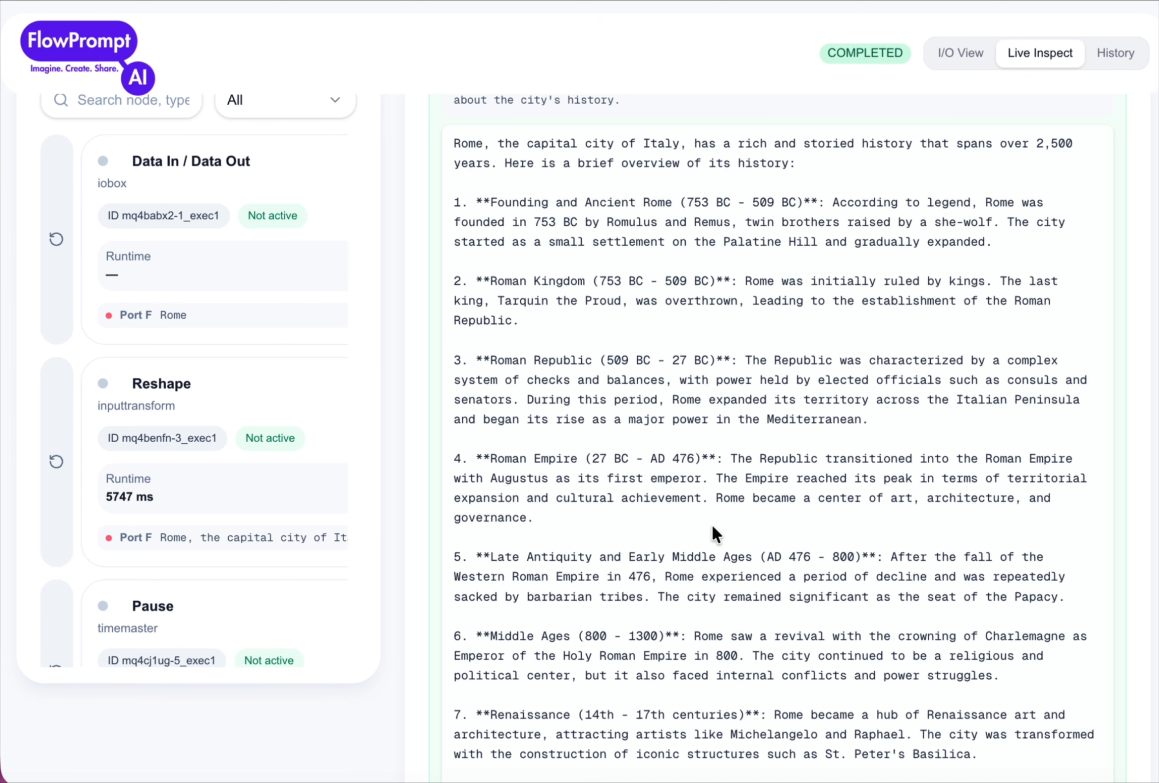
scroll(418, 595, up, 4)
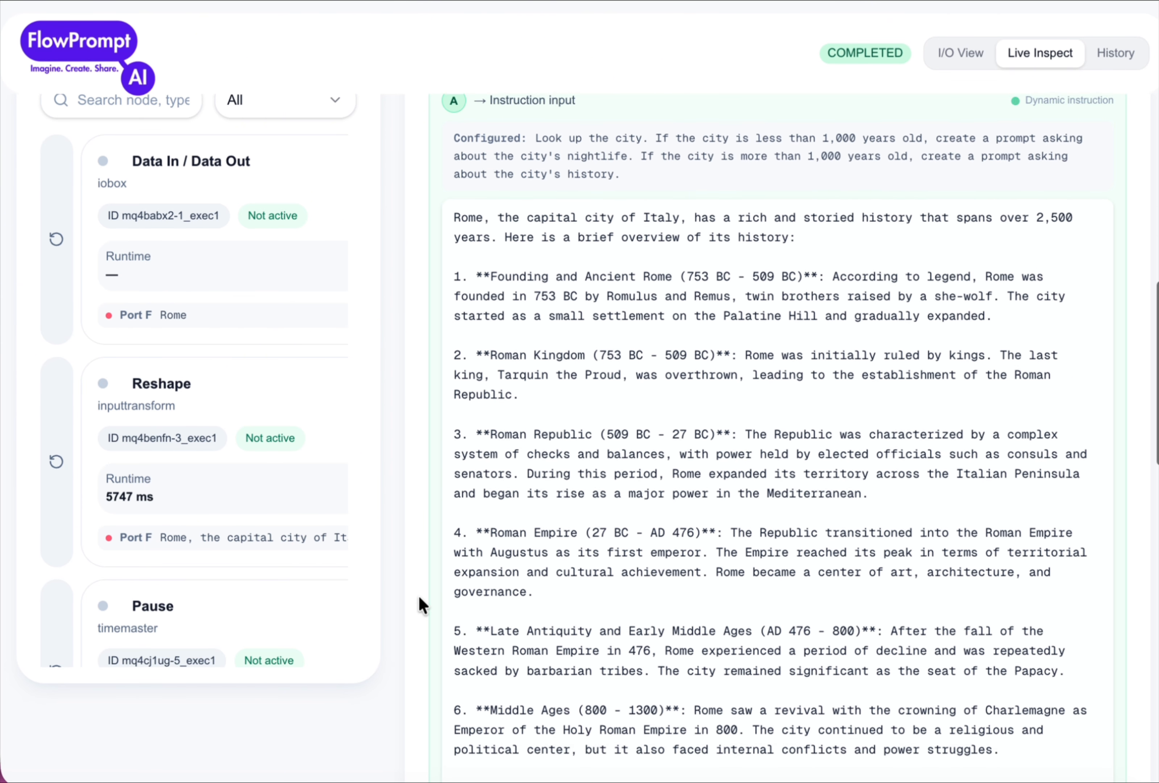
scroll(418, 595, down, 7)
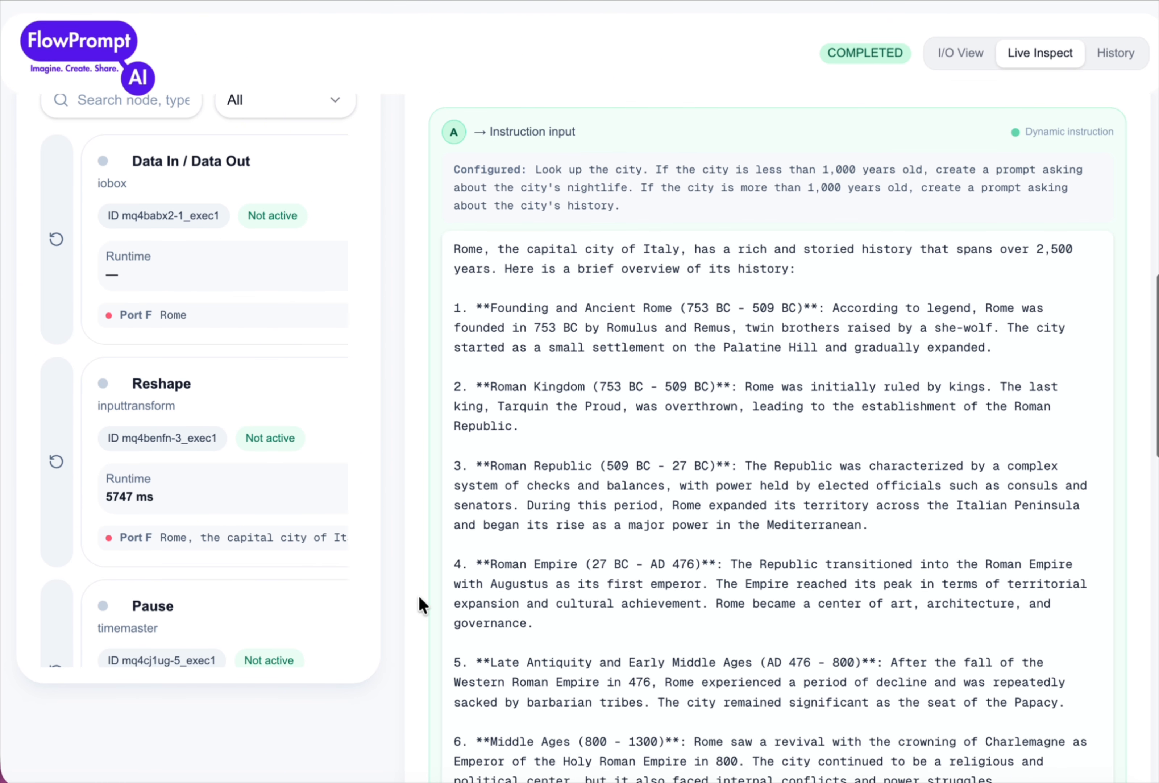
scroll(418, 595, down, 2)
scroll(284, 586, down, 10)
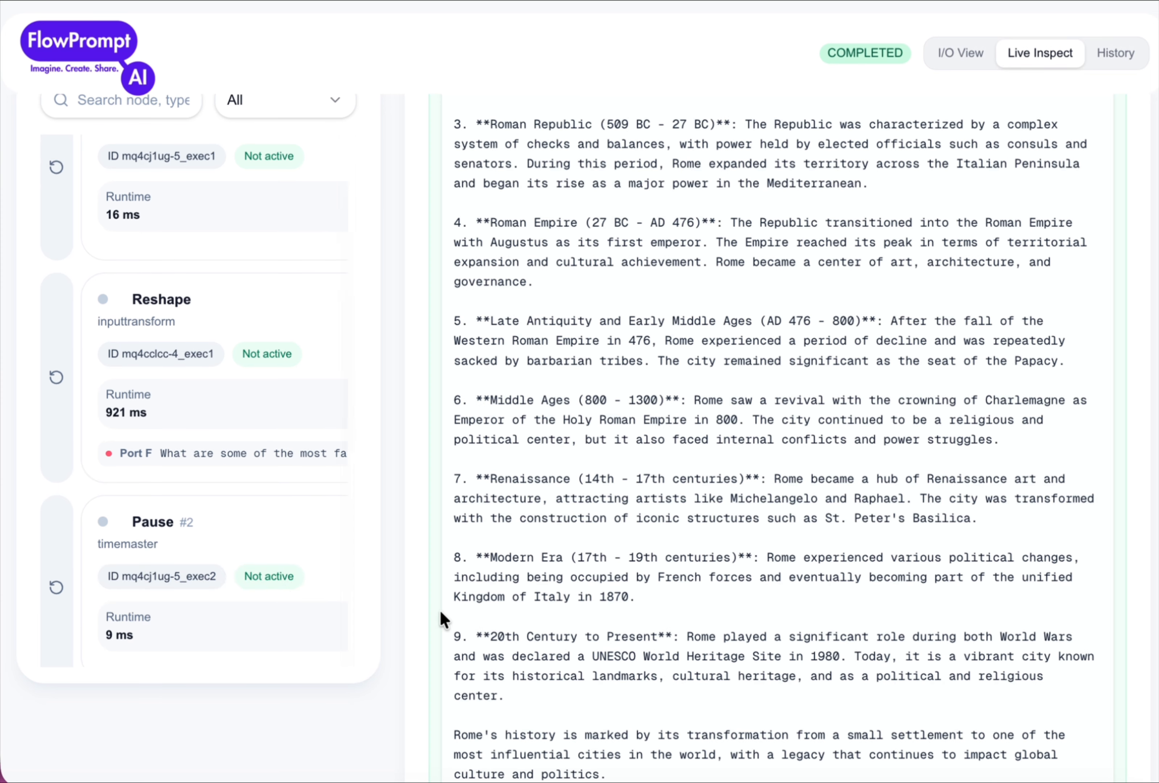
Step: Return to the flow's prompt, replace it with "Los Angeles" and run the flow again
scroll(440, 610, up, 15)
scroll(440, 612, up, 16)
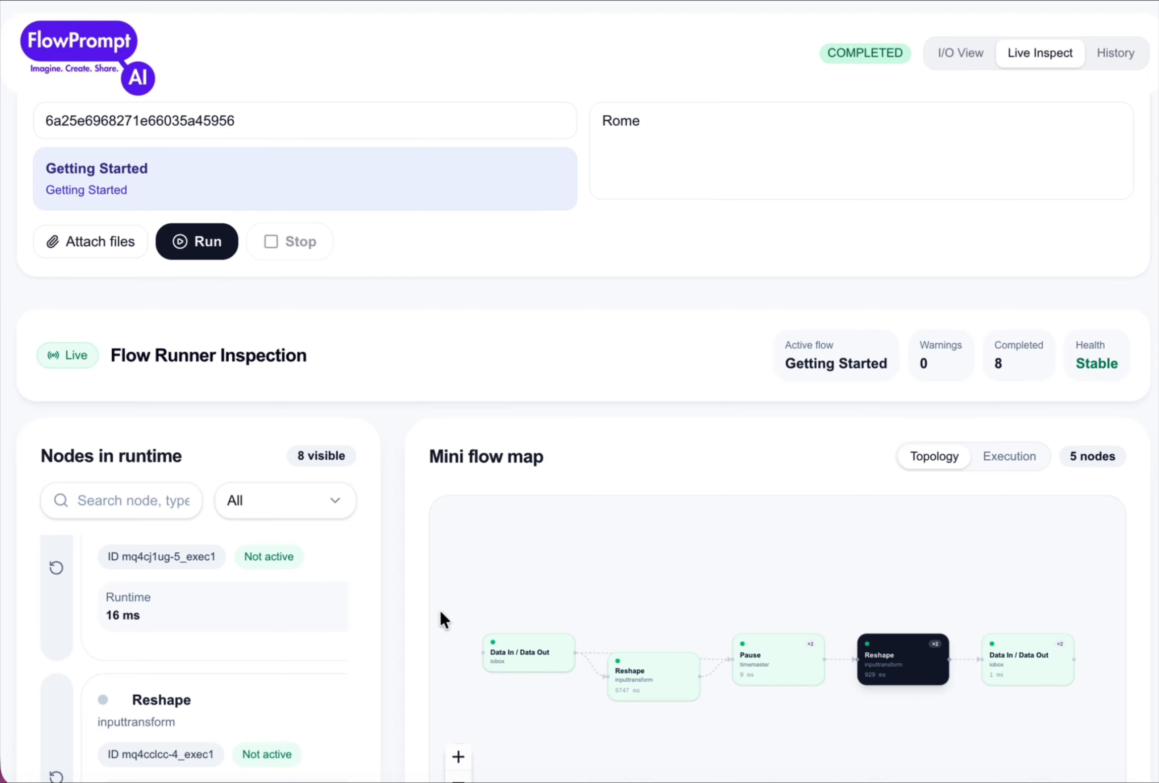
scroll(440, 614, up, 2)
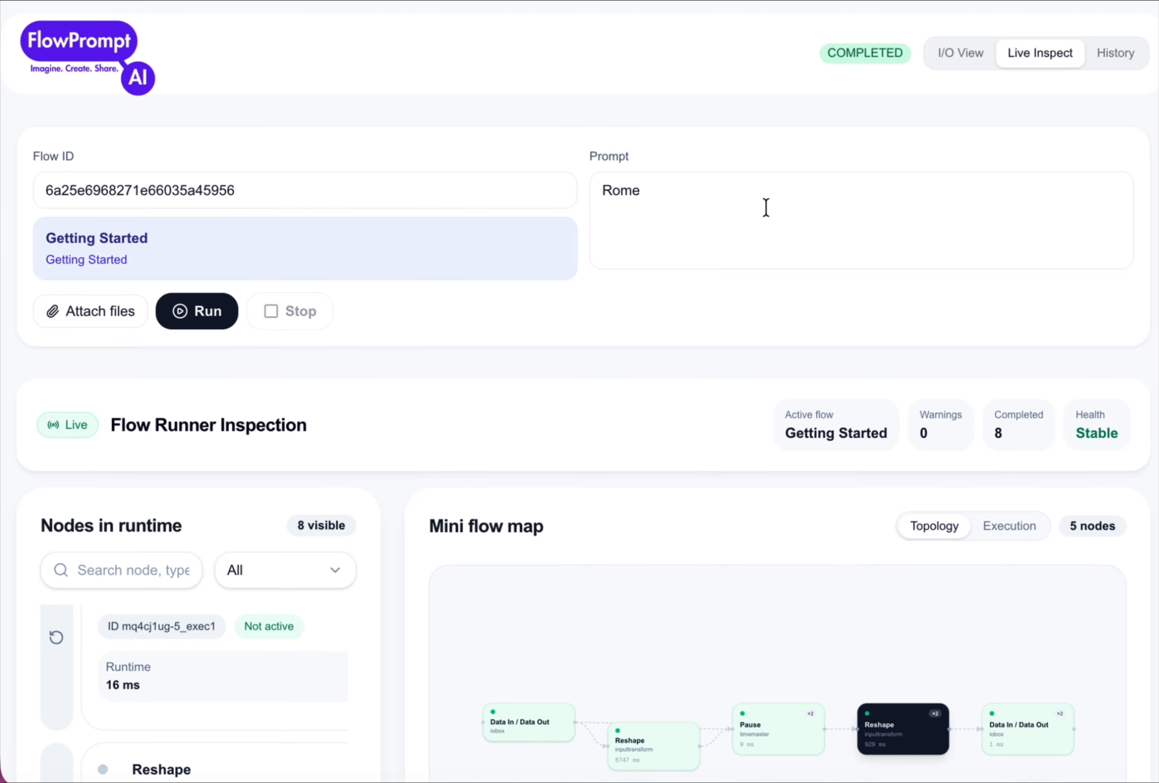
click(767, 208)
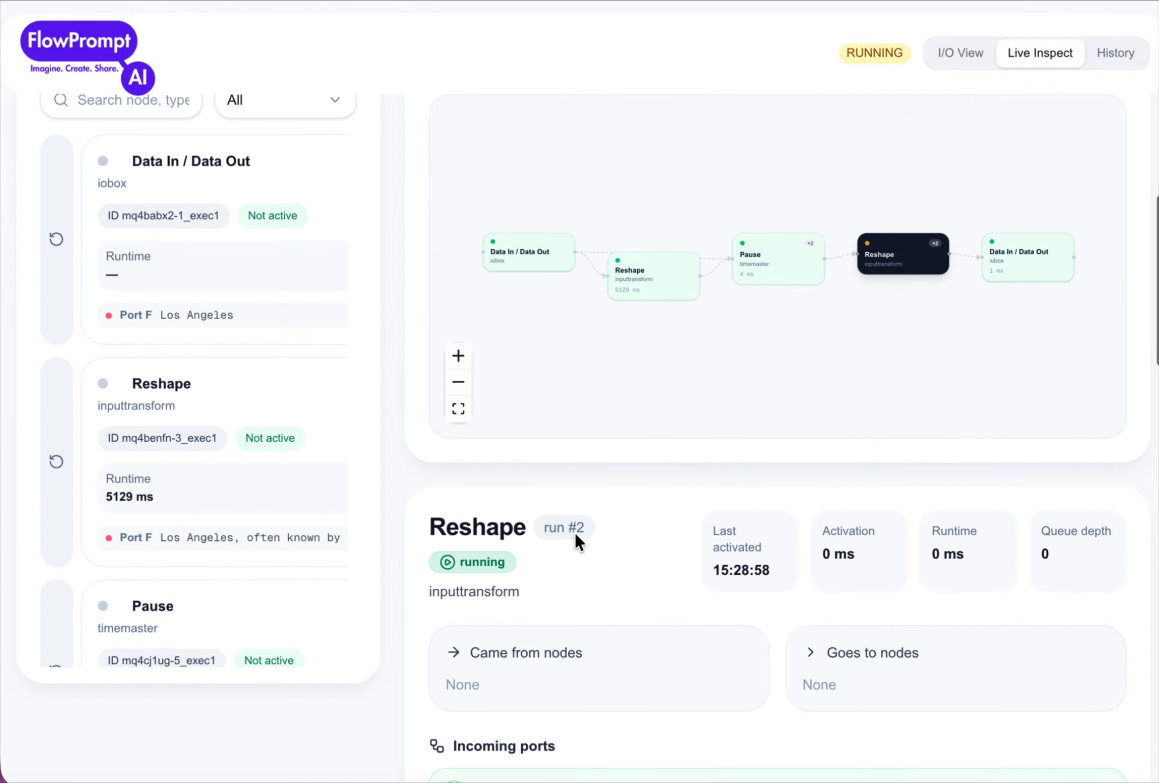
Step: Inspect the first Reshape node's outgoing payload for the Los Angeles run
click(639, 274)
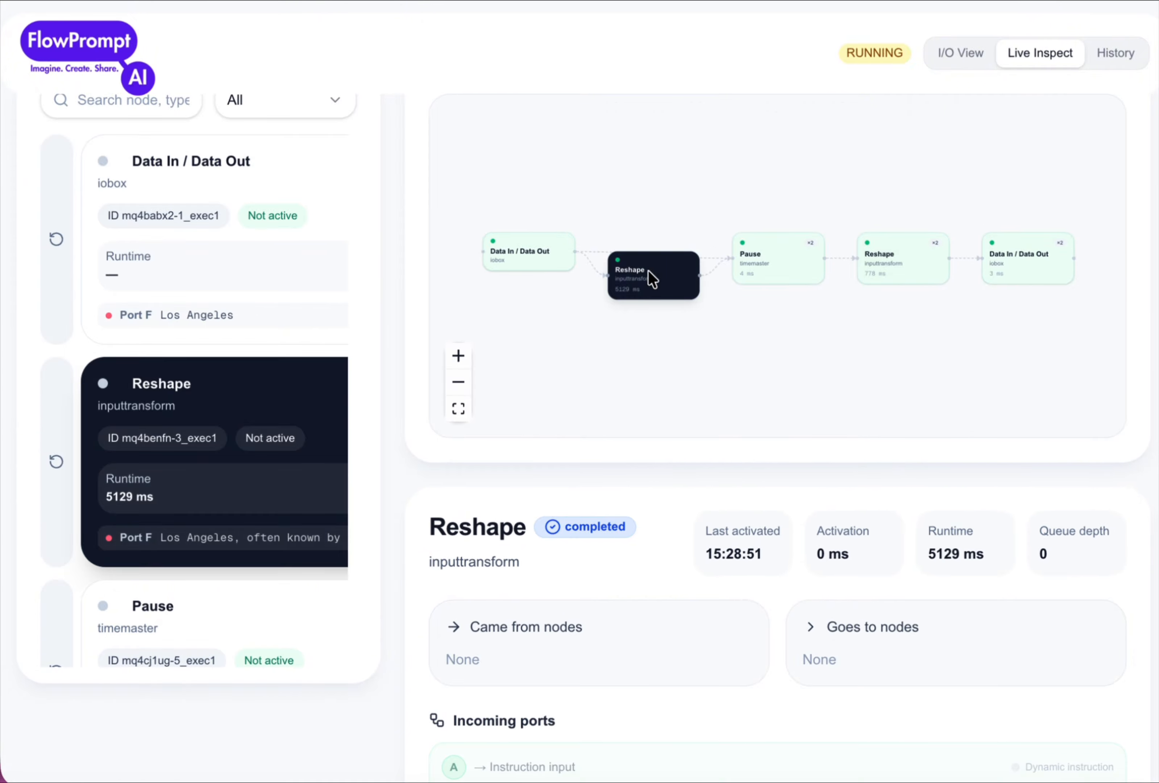
scroll(658, 671, down, 10)
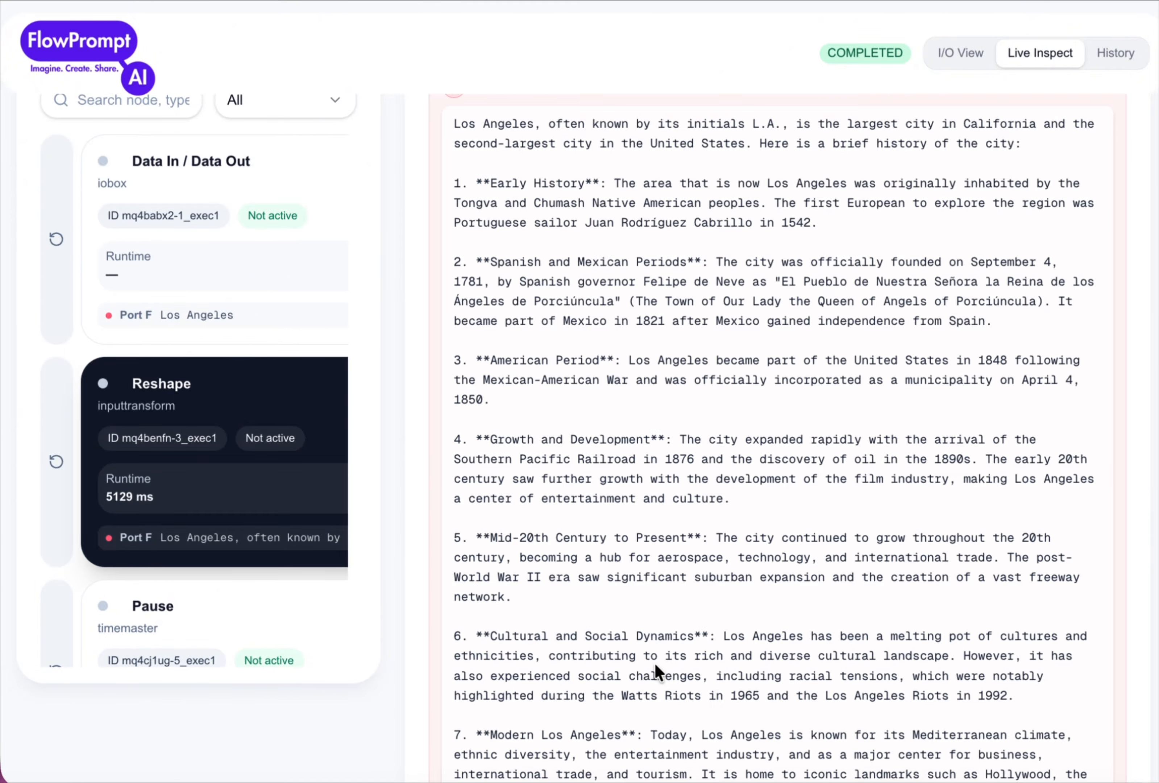